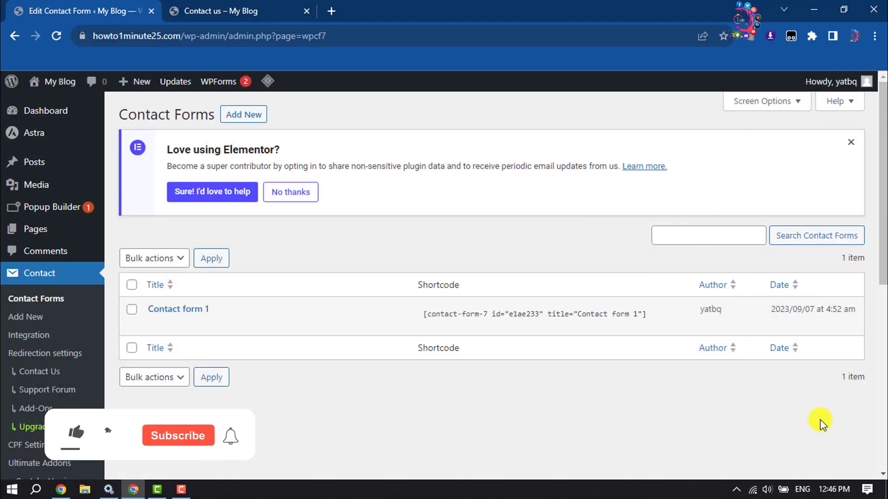
Step: Check the live Contact Us form, then go back to the Contact Forms admin list
click(221, 10)
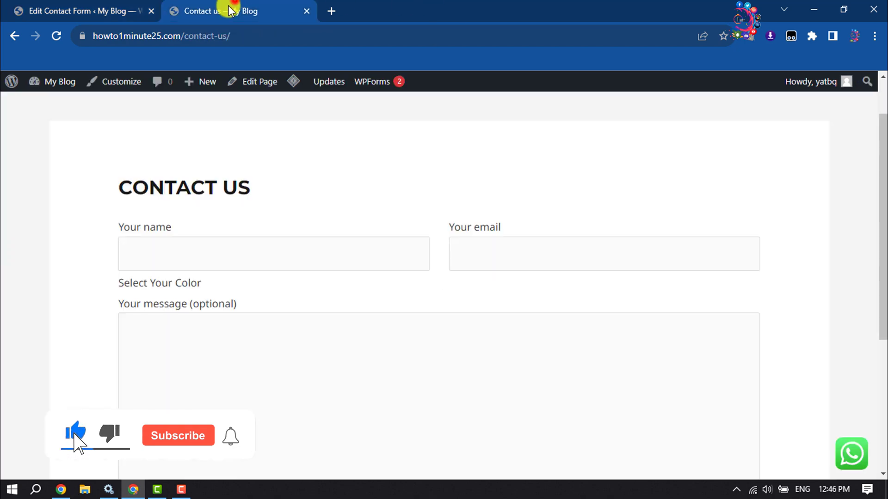
scroll(224, 355, down, 5)
scroll(223, 356, down, 5)
scroll(224, 356, up, 5)
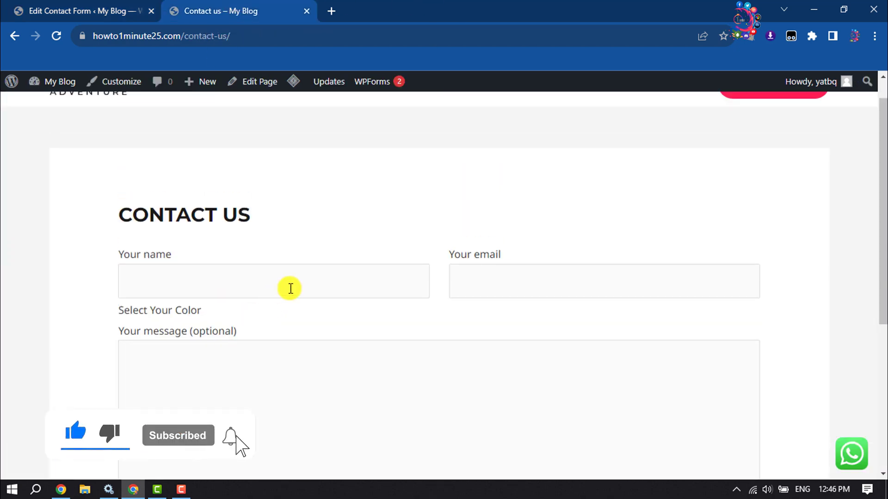
scroll(312, 375, down, 2)
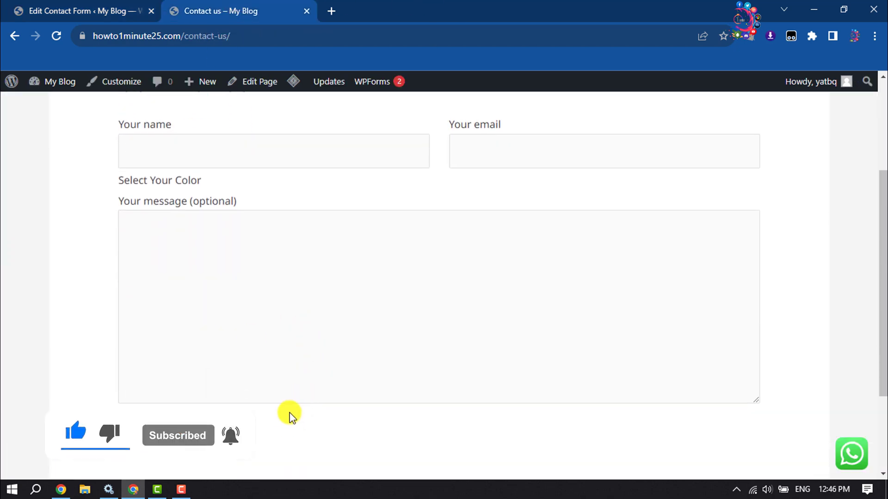
scroll(292, 417, up, 3)
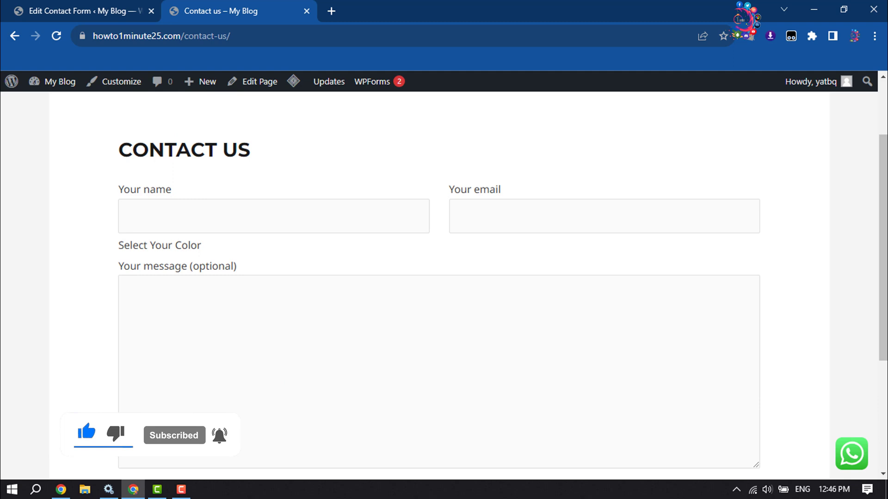
click(76, 10)
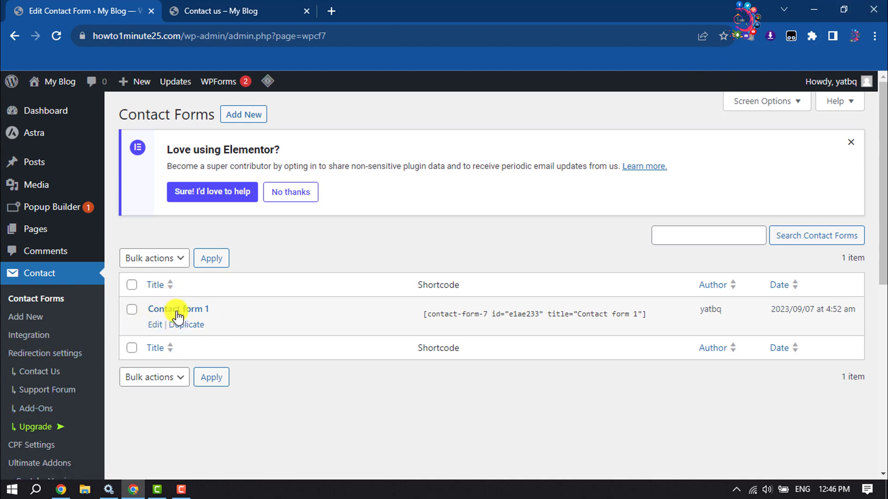
Step: Edit Contact form 1 and place the cursor on the blank line above 'Your message'
click(154, 325)
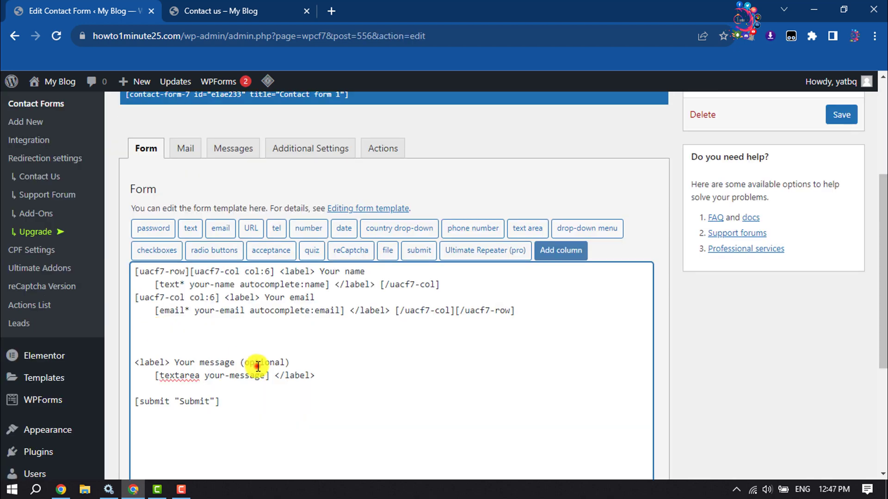
click(161, 336)
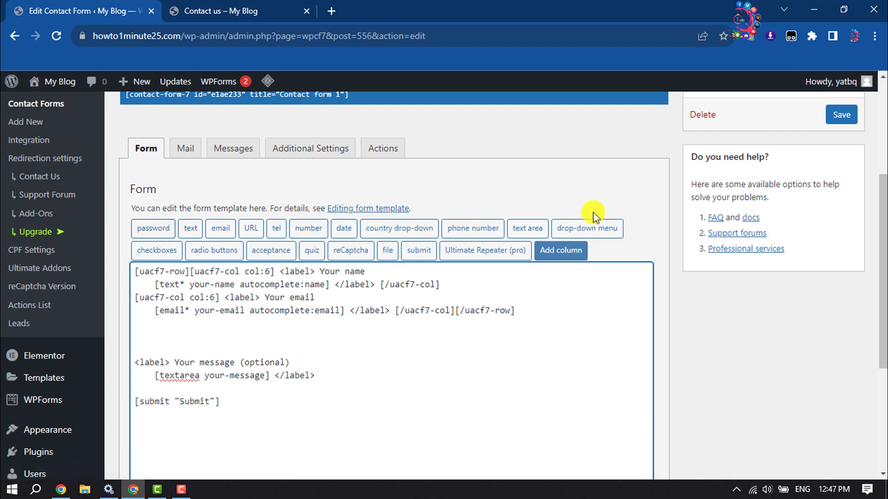
Step: Create a drop-down menu tag, renaming its field from menu-77 to SelectColor
click(583, 236)
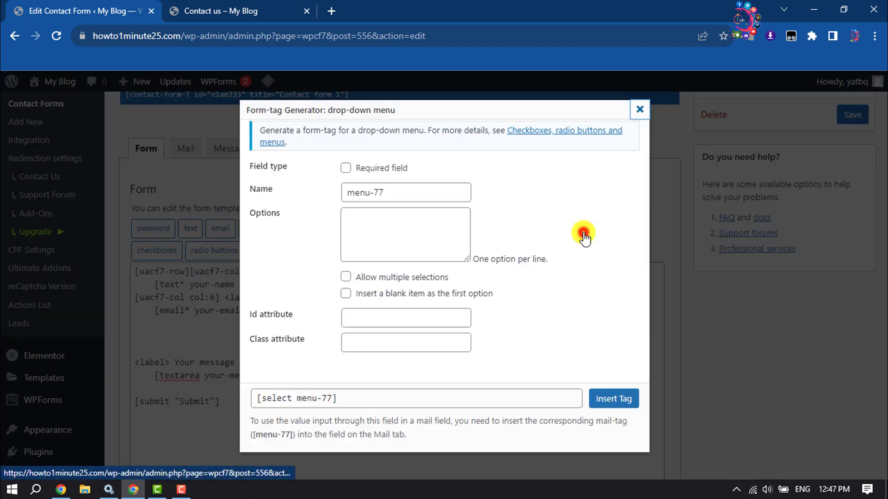
drag(416, 192, 262, 195)
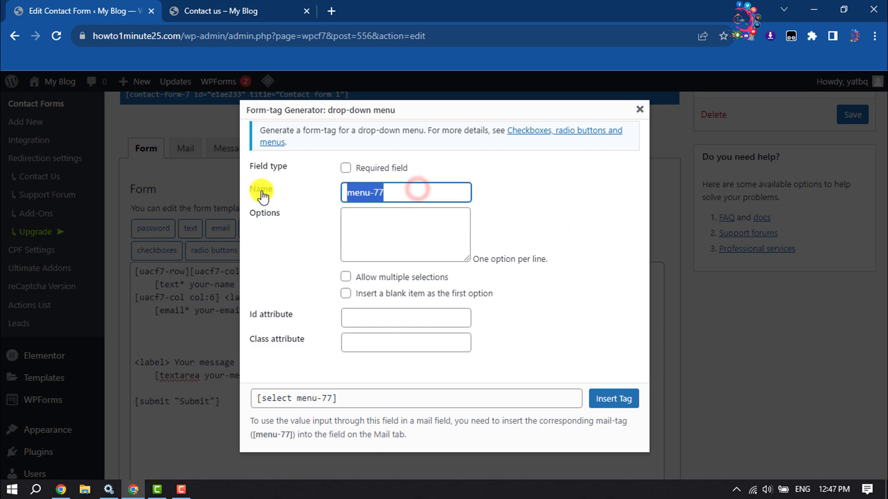
text(Select Color)
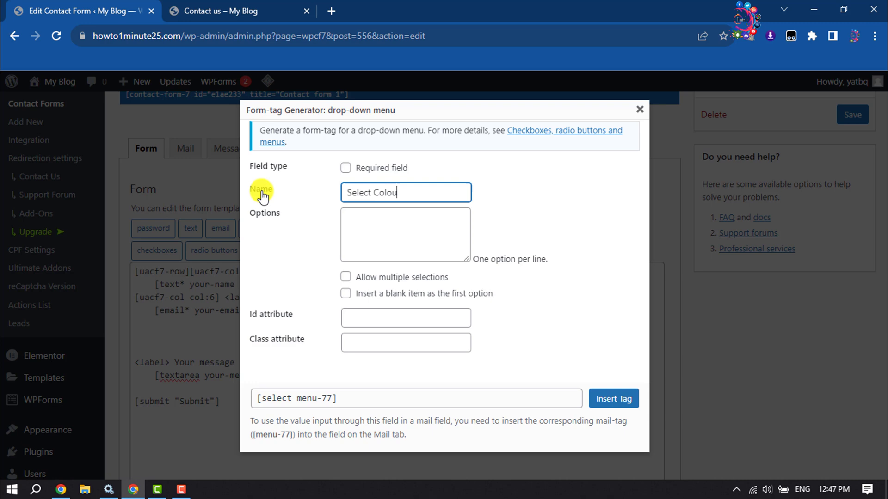
click(388, 232)
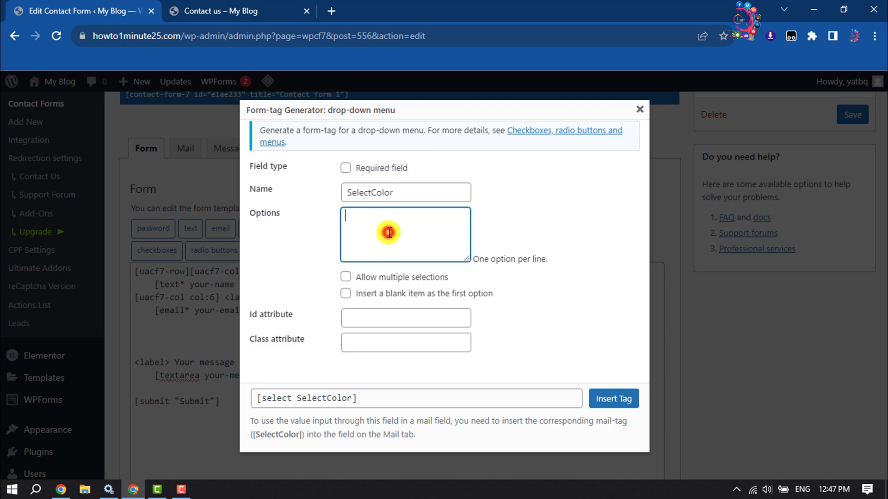
text(a)
Step: Give it the options Black, Red, Blue, Pink and White, insert the tag and save
key(Return)
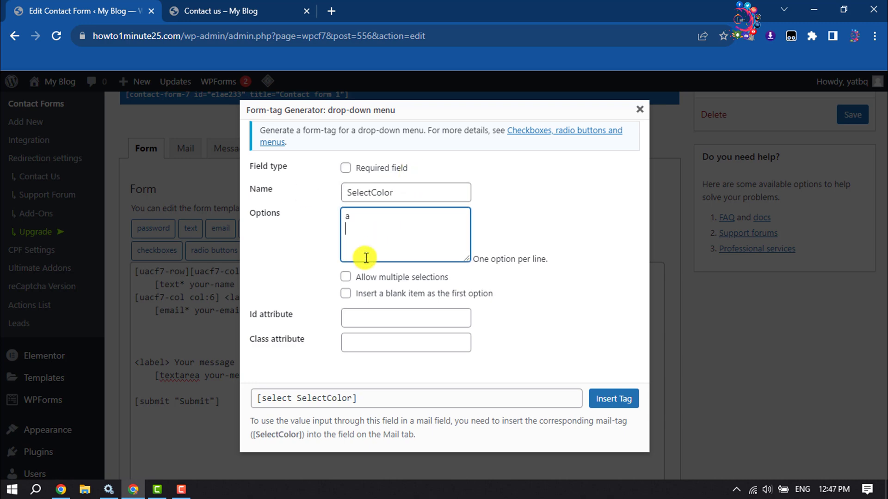
key(Return)
text(b)
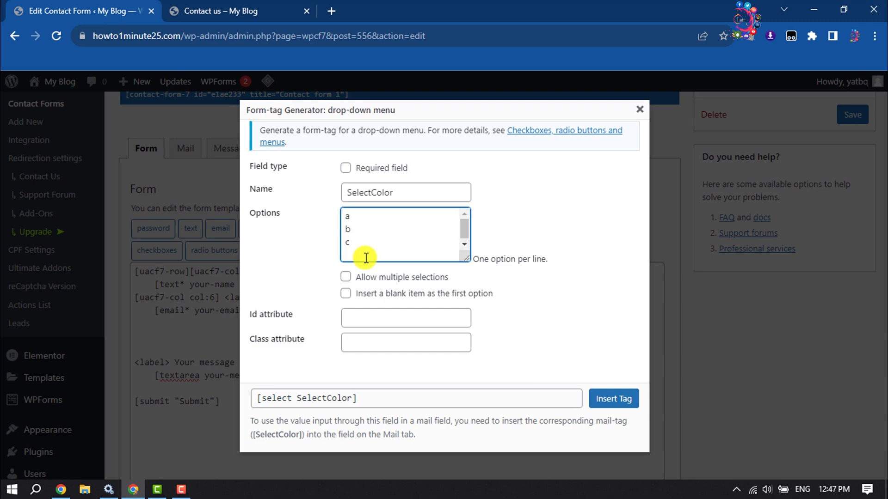
key(ctrl+a)
text(B)
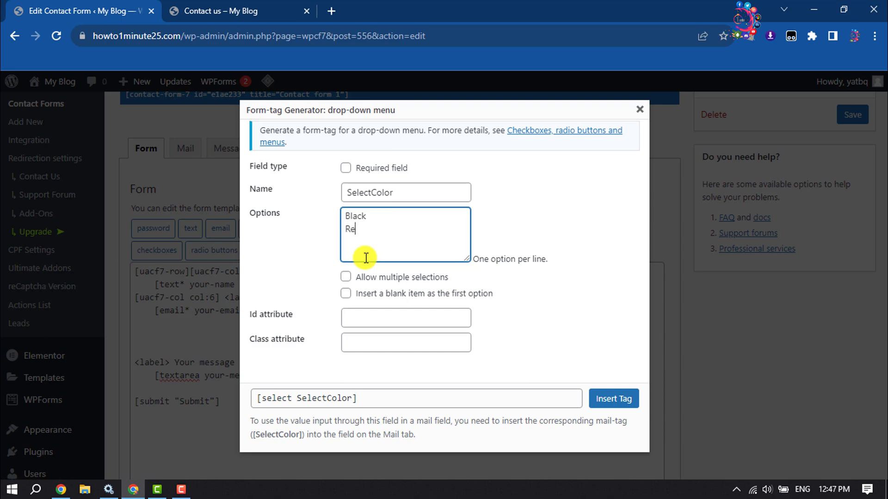
key(Return)
text(Pin)
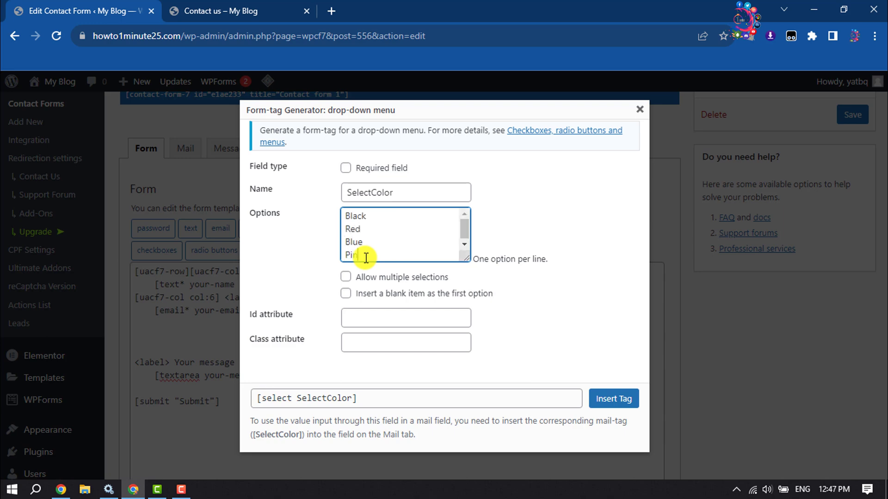
text(k)
key(Return)
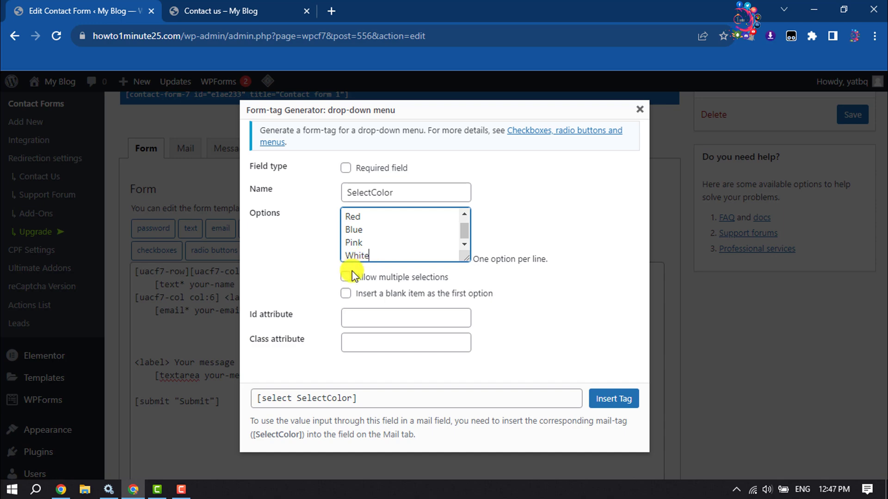
click(614, 399)
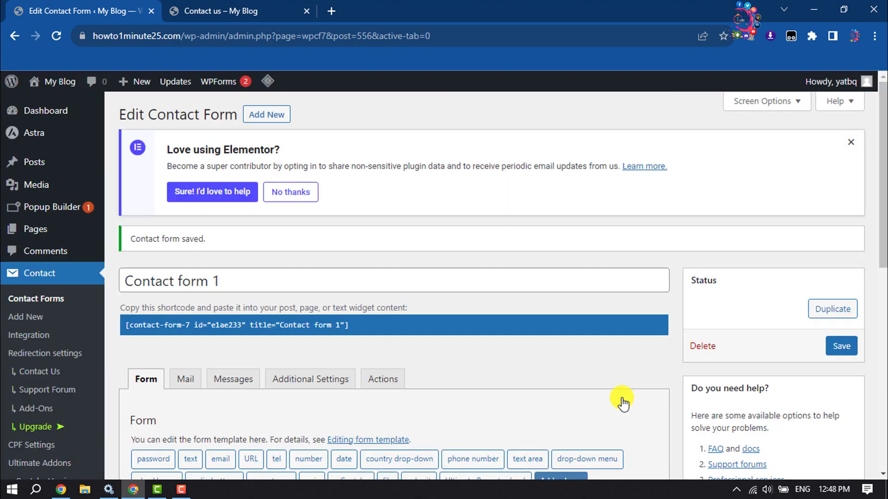
scroll(444, 313, down, 5)
scroll(445, 313, down, 3)
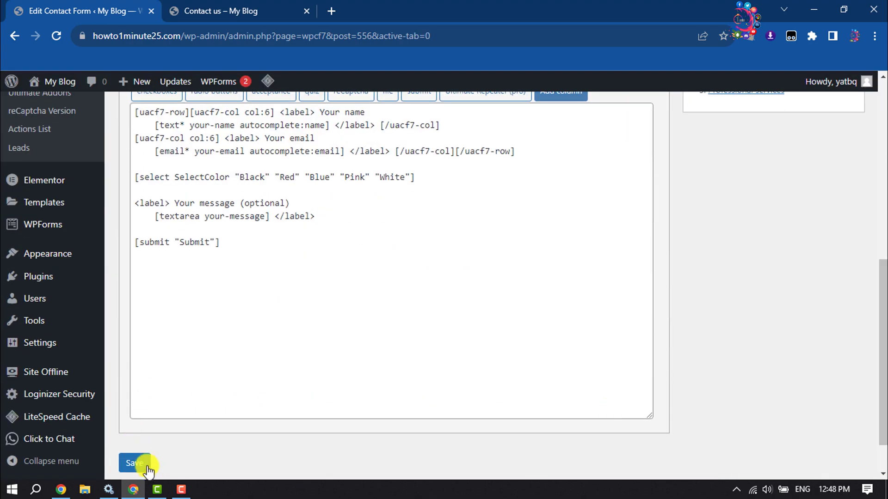
click(143, 463)
Step: Reload the live Contact Us page, dismiss the popup and choose Blue from the colour drop-down
click(221, 10)
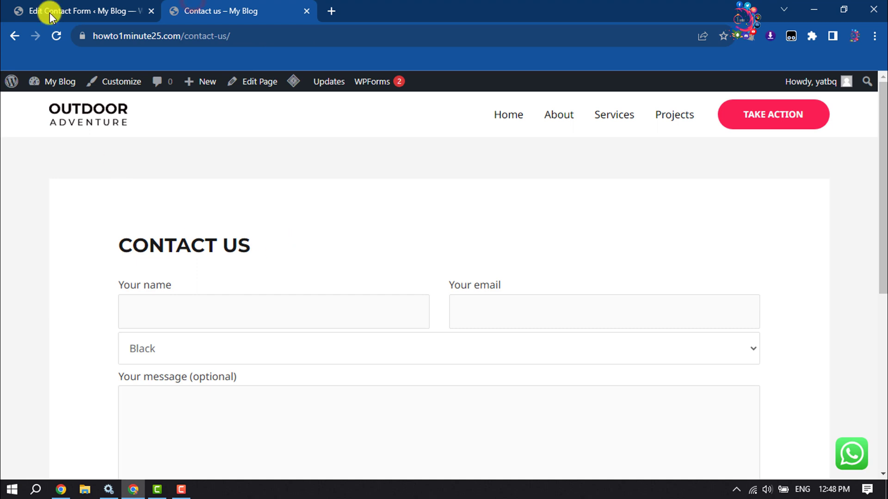
click(56, 36)
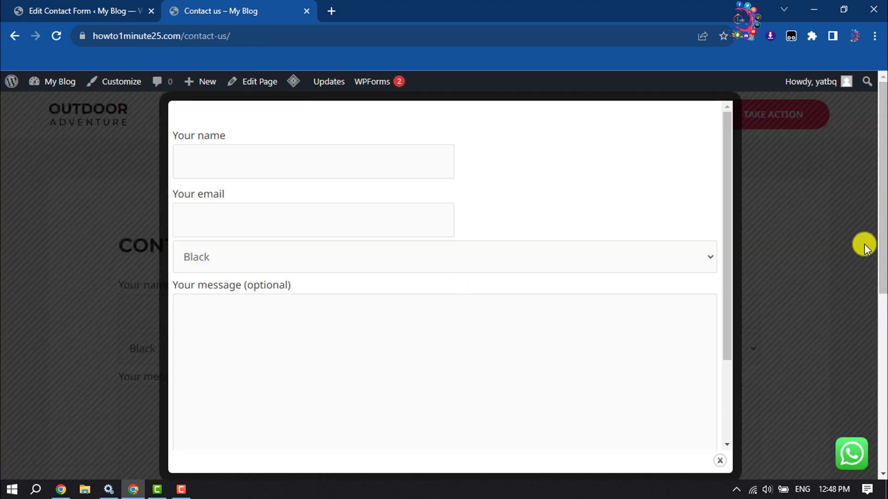
click(791, 241)
scroll(166, 215, down, 2)
click(152, 217)
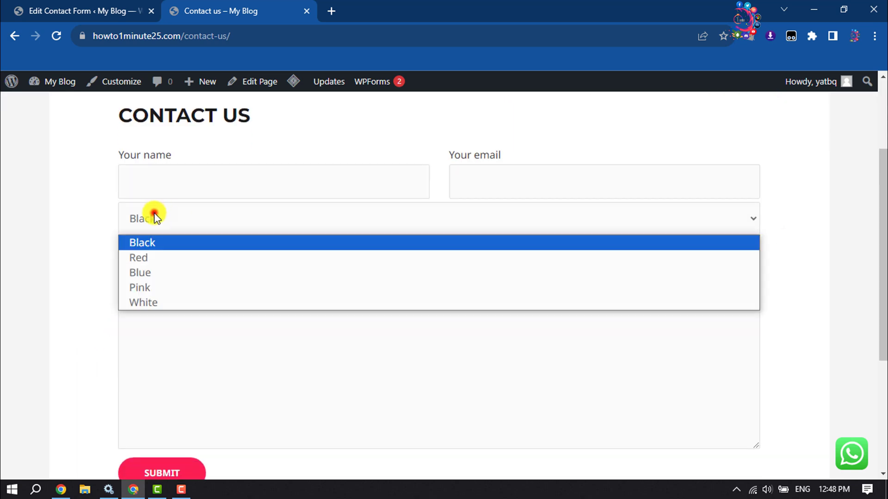
click(146, 272)
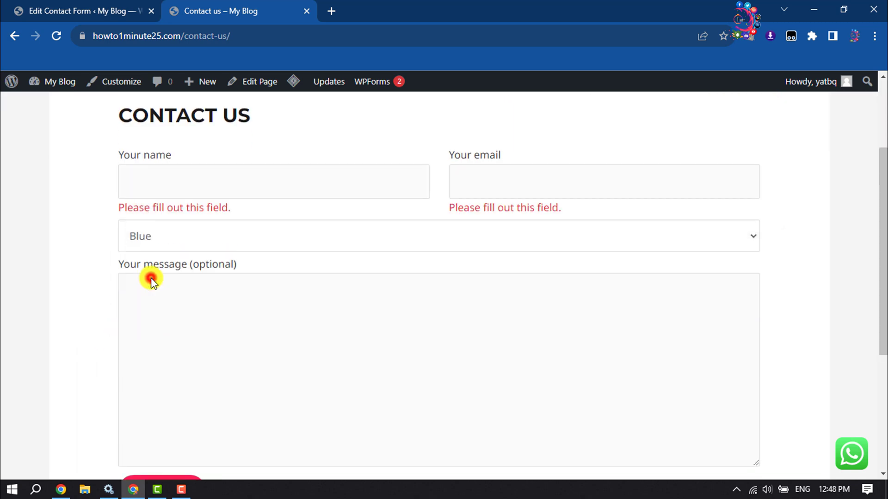
click(148, 237)
Step: Fill in the name field and the suggested email address
click(164, 180)
text(asfasf)
click(210, 209)
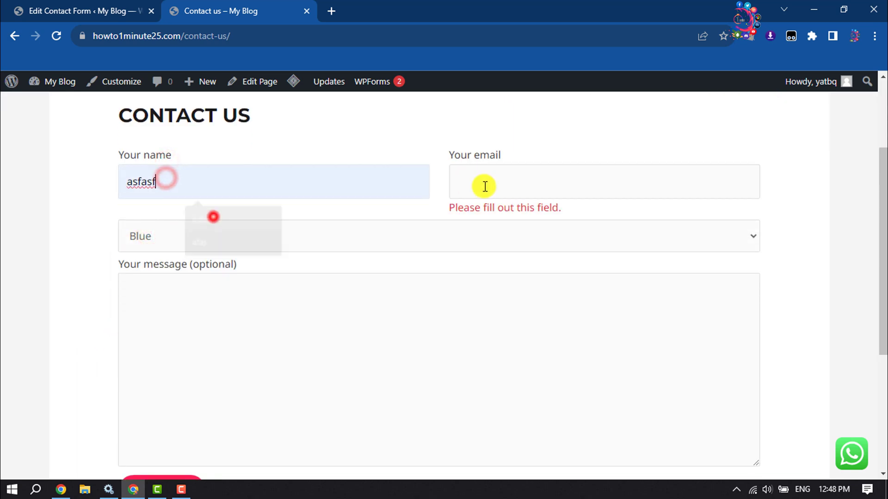
click(494, 182)
Step: Test the colour drop-down with White, then Red, ending on Blue
click(548, 219)
click(184, 221)
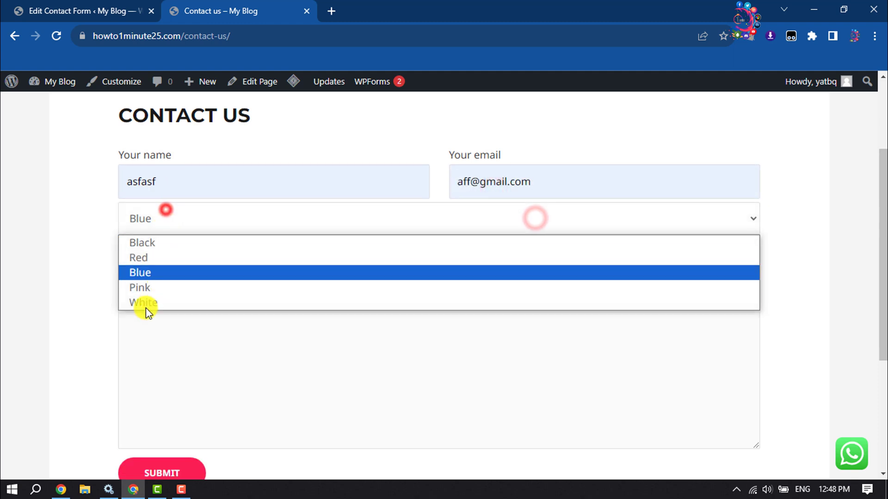
click(144, 304)
click(166, 218)
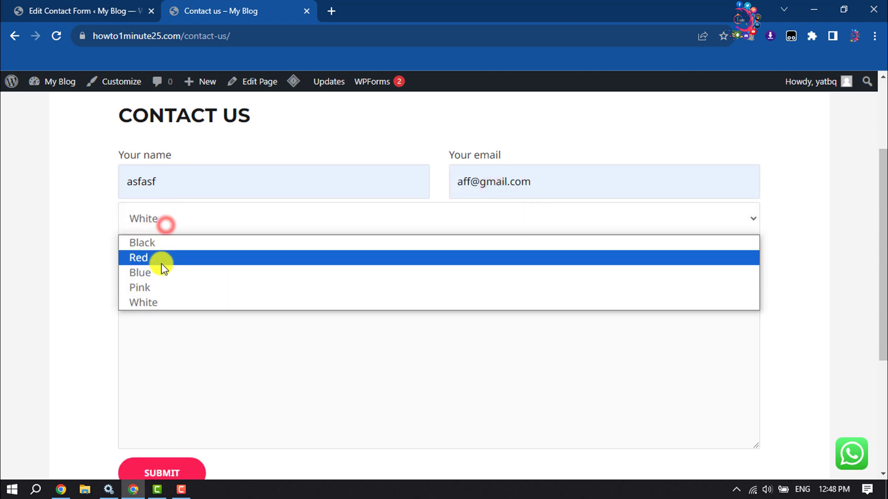
click(161, 260)
click(174, 219)
click(159, 270)
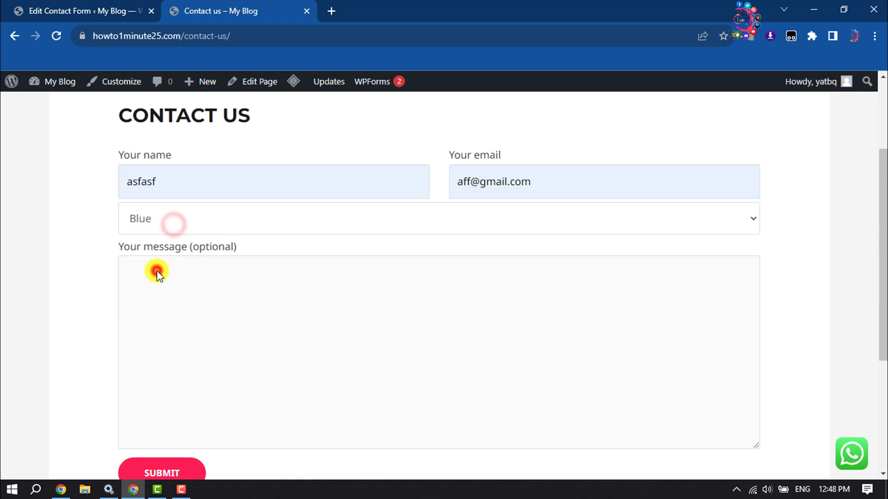